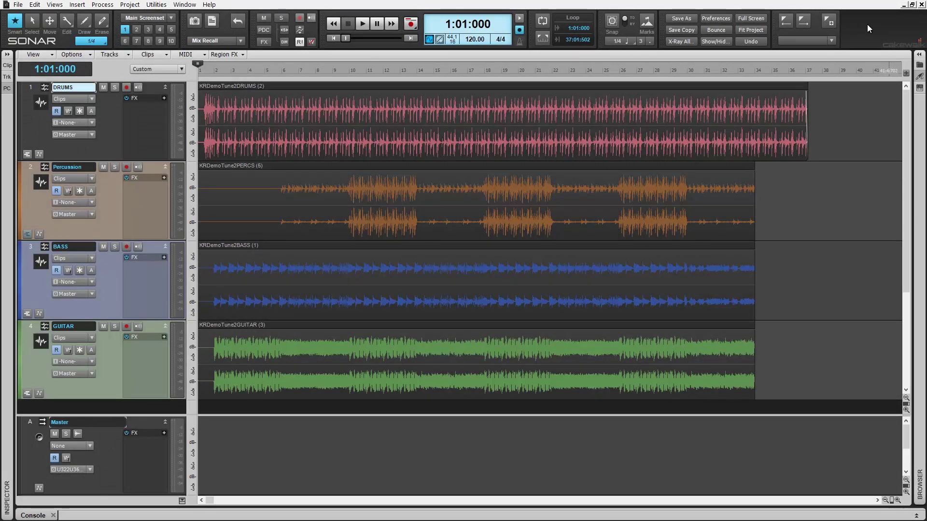
Step: Show the Inspector panel with its ProChannel strip, toggling it with the I key
{"action": "left_click", "coordinate": [7, 57]}
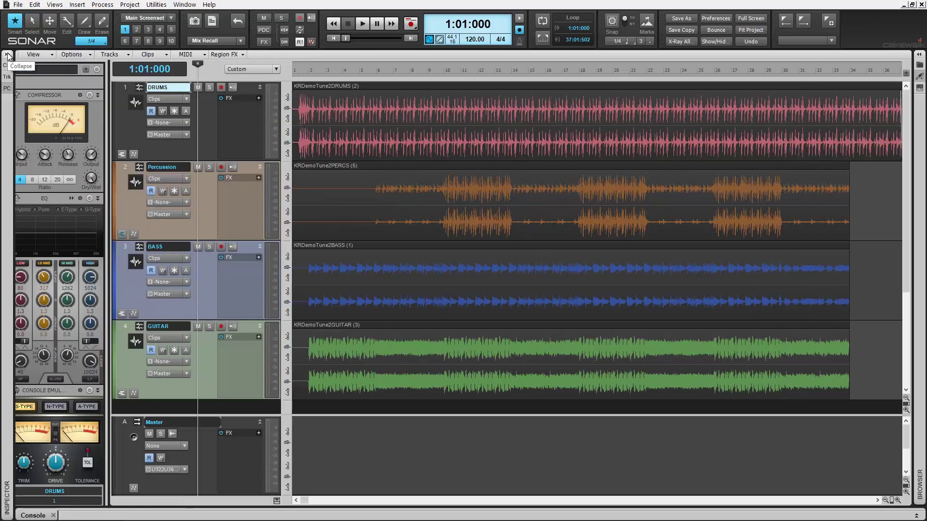
{"action": "left_click", "coordinate": [8, 58]}
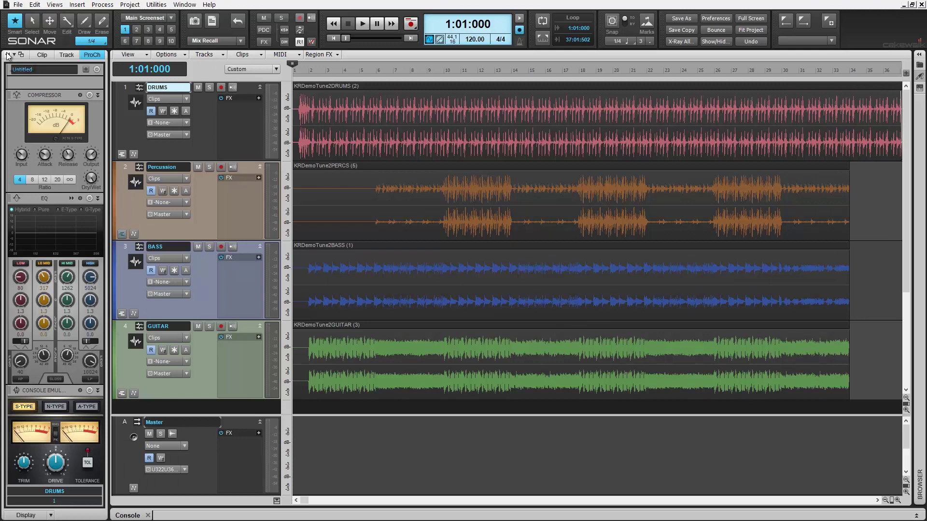
{"action": "left_click", "coordinate": [7, 57]}
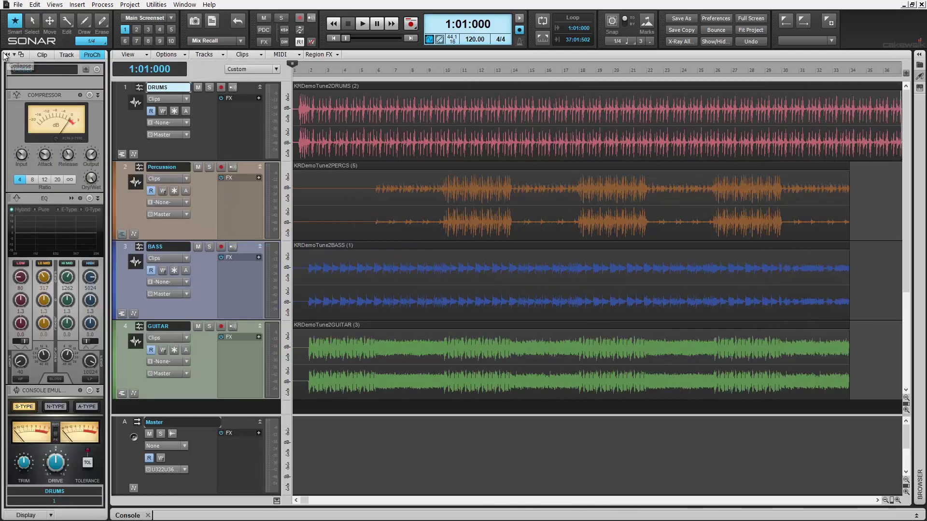
{"action": "key", "text": "i"}
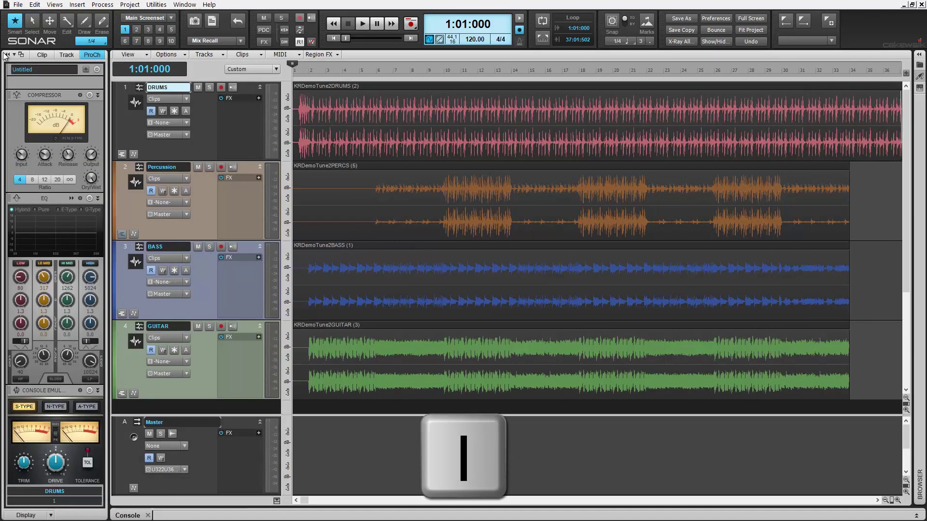
{"action": "key", "text": "i"}
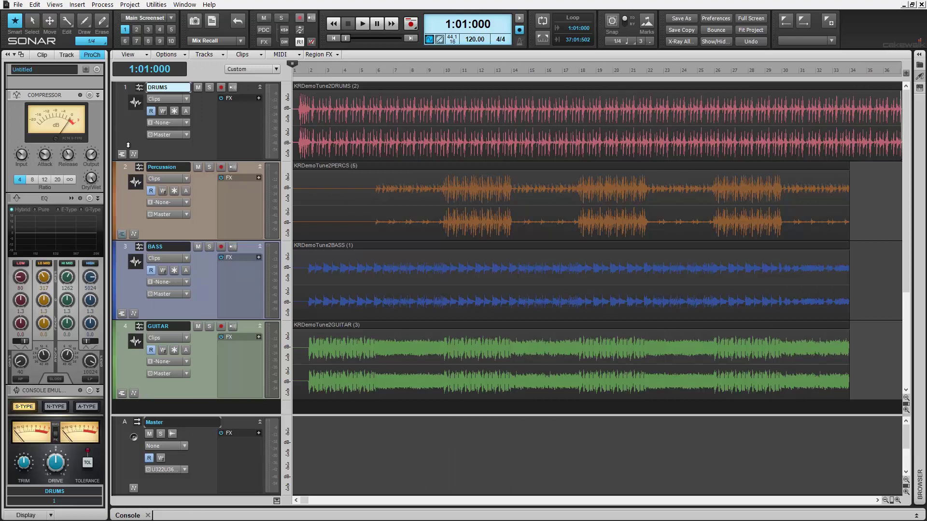
Step: Step through the Percussion and BASS chains, finishing on the DRUMS ProChannel chain
{"action": "left_click", "coordinate": [130, 203]}
{"action": "left_click", "coordinate": [138, 290]}
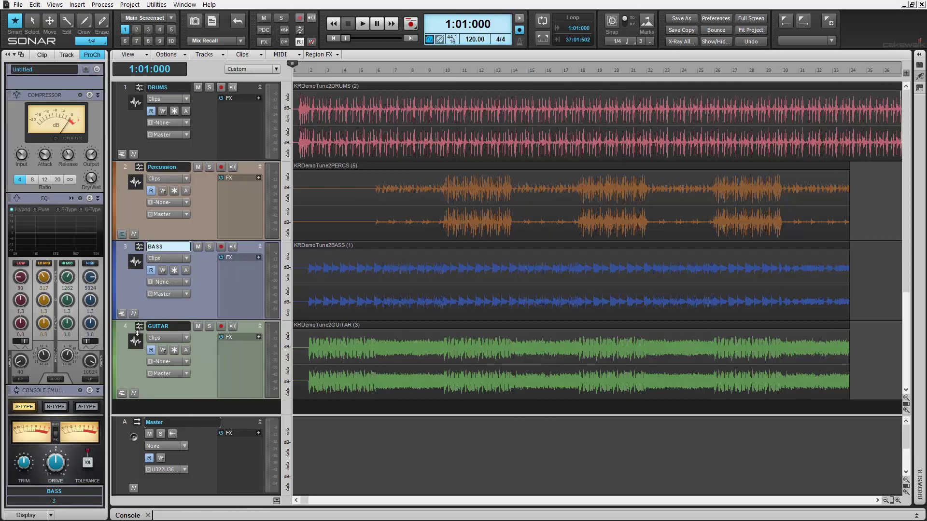
{"action": "left_click", "coordinate": [135, 364]}
{"action": "left_click", "coordinate": [124, 133]}
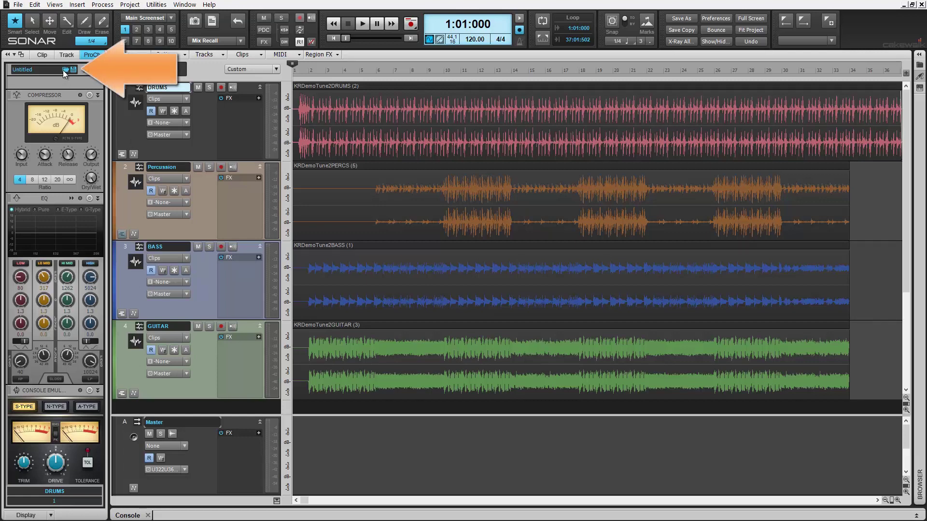
Step: Load the 'Drums - Warm Bus Slam' preset onto DRUMS, then select the BASS track
{"action": "left_click", "coordinate": [64, 71]}
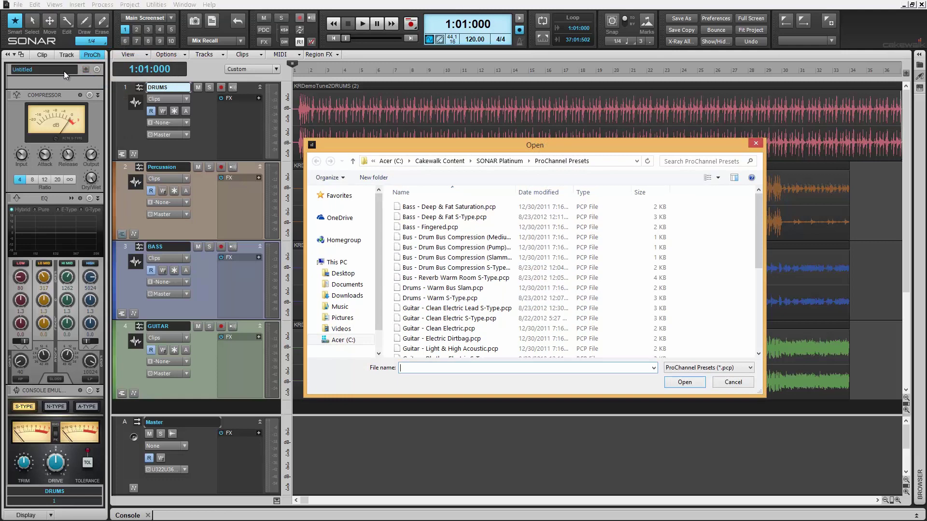
{"action": "double_click", "coordinate": [445, 288]}
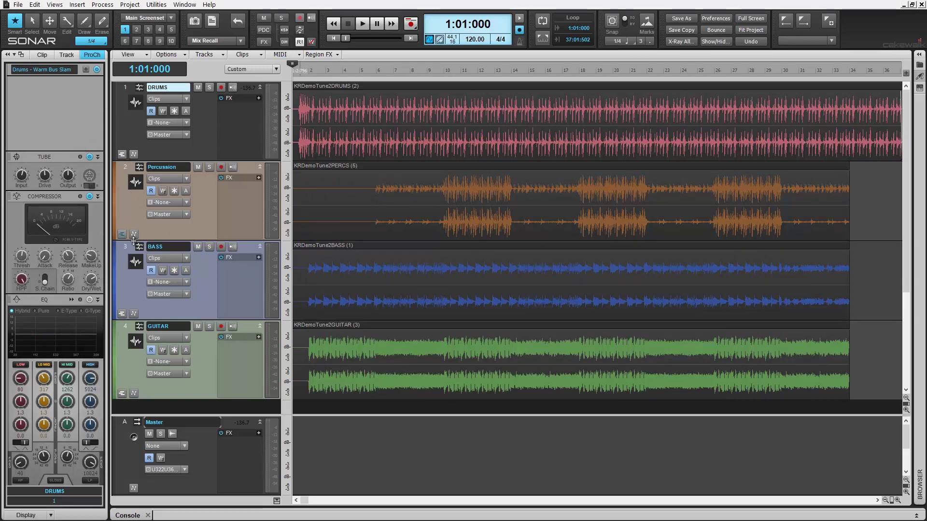
{"action": "left_click", "coordinate": [136, 290]}
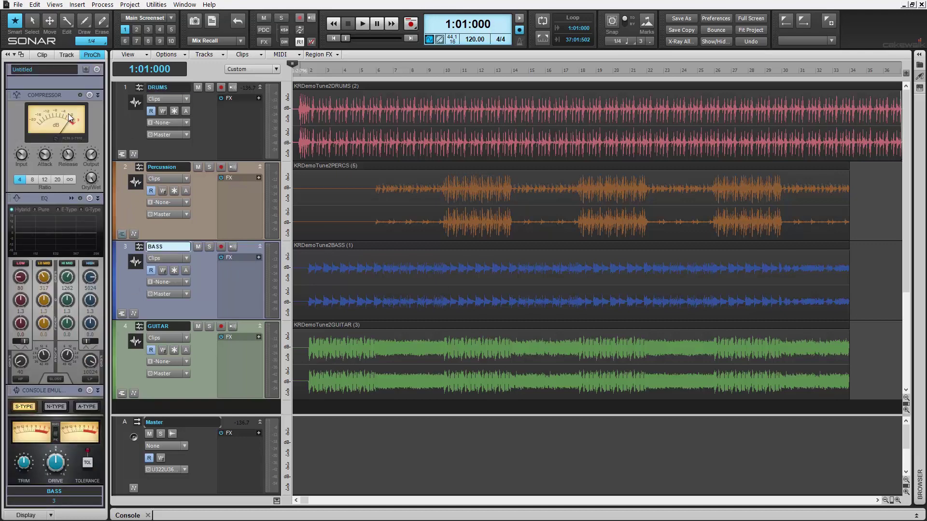
Step: Load the 'Bass - Deep & Fat Saturation.pcp' preset onto the BASS chain
{"action": "left_click", "coordinate": [65, 70]}
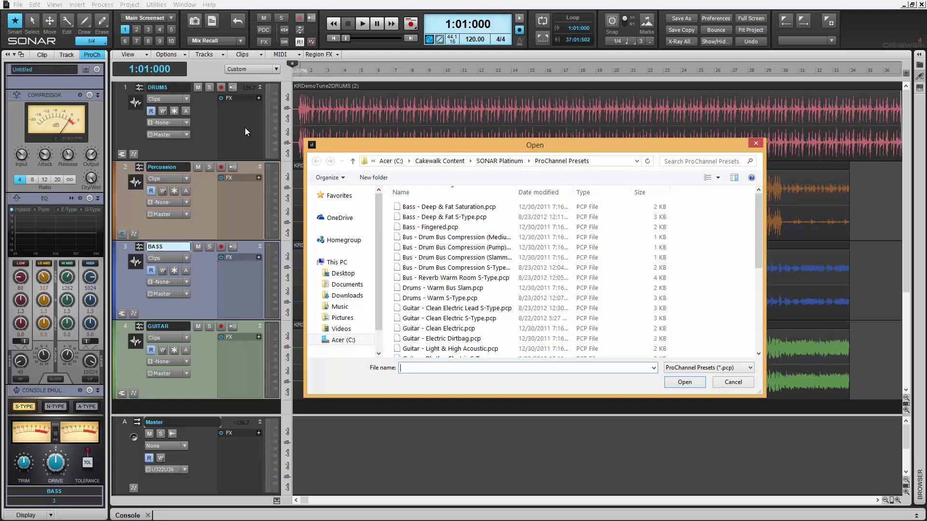
{"action": "left_click", "coordinate": [438, 209]}
{"action": "double_click", "coordinate": [438, 209]}
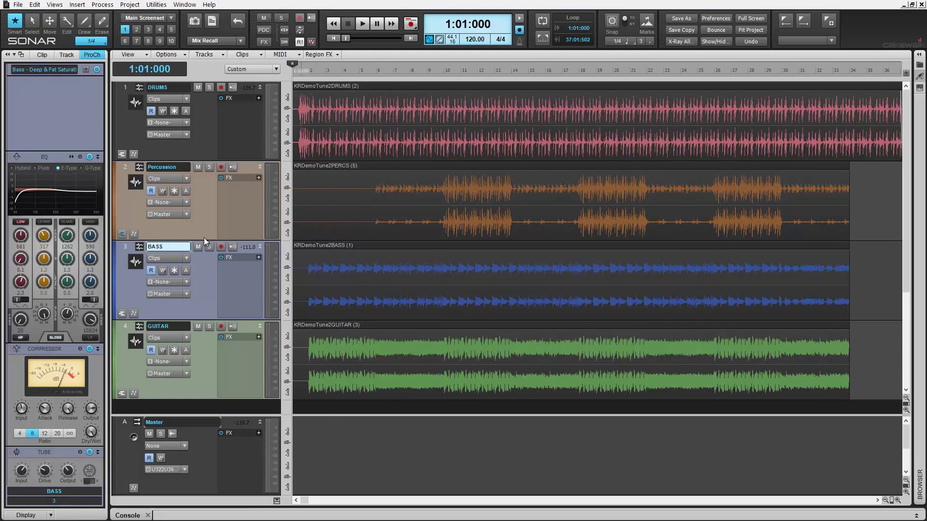
Step: Review the Percussion and BASS chains, returning to the DRUMS Warm Bus Slam chain
{"action": "left_click", "coordinate": [135, 127]}
{"action": "left_click", "coordinate": [127, 206]}
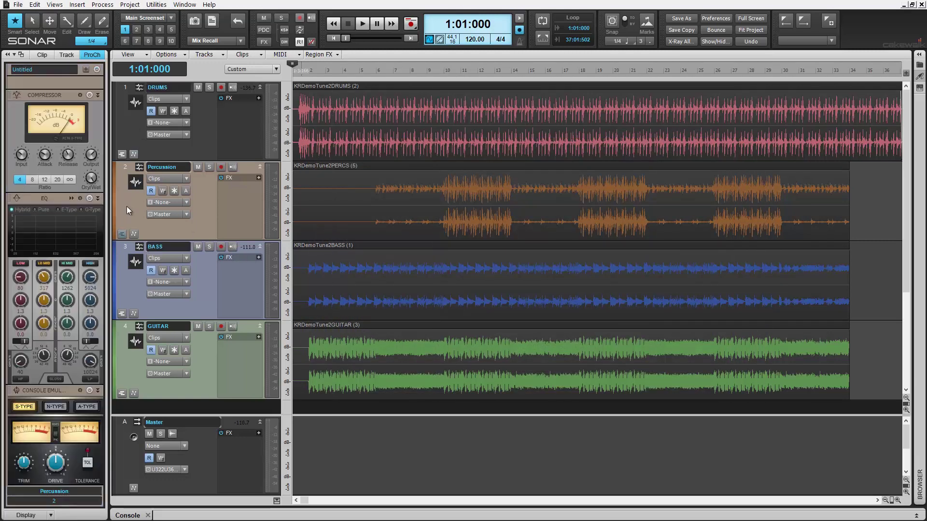
{"action": "left_click", "coordinate": [127, 290]}
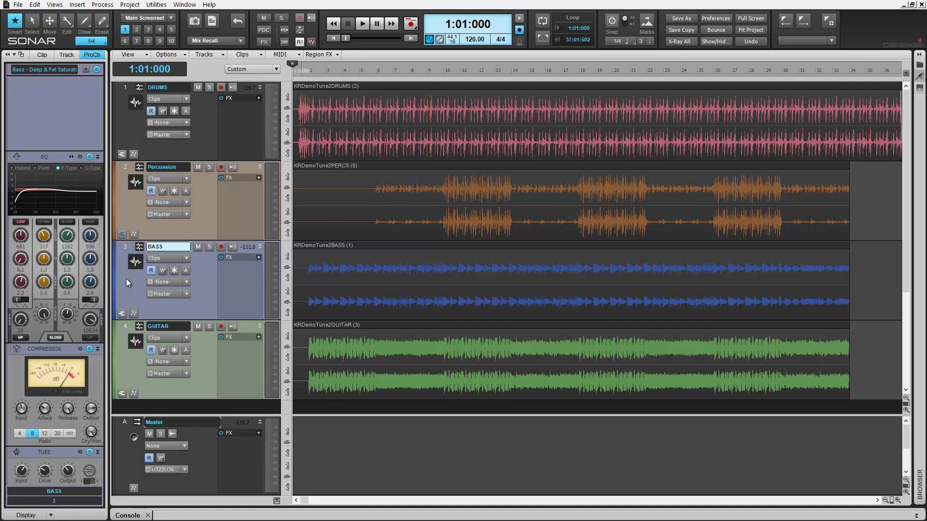
{"action": "left_click", "coordinate": [132, 208]}
{"action": "left_click", "coordinate": [130, 131]}
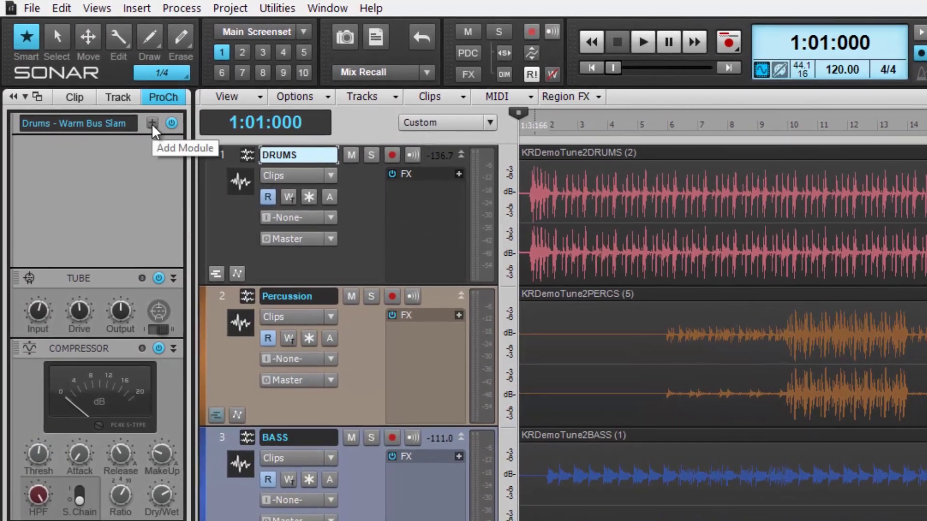
Step: Drag Tape Emulator from the module list to the end of the DRUMS chain, below the EQ
{"action": "left_click", "coordinate": [152, 124]}
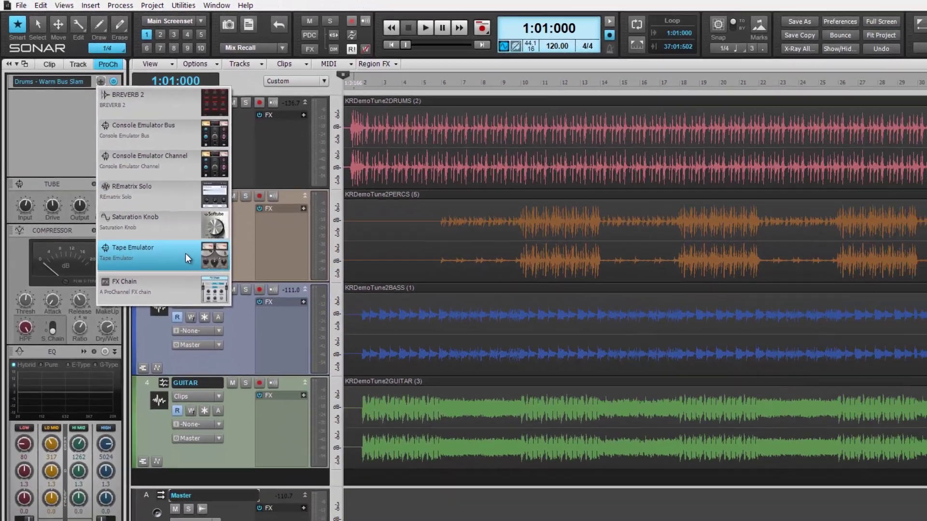
{"action": "mouse_move", "coordinate": [186, 253]}
{"action": "left_mouse_down"}
{"action": "mouse_move", "coordinate": [164, 223]}
{"action": "mouse_move", "coordinate": [63, 368]}
{"action": "left_mouse_up"}
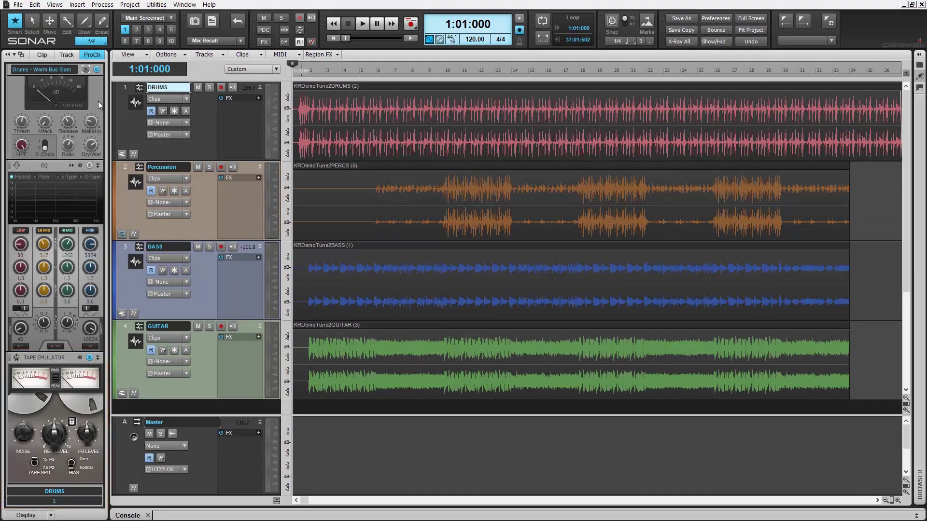
{"action": "scroll", "coordinate": [98, 101], "scroll_direction": "up", "scroll_amount": 1}
{"action": "scroll", "coordinate": [97, 100], "scroll_direction": "up", "scroll_amount": 1}
{"action": "scroll", "coordinate": [98, 100], "scroll_direction": "down", "scroll_amount": 1}
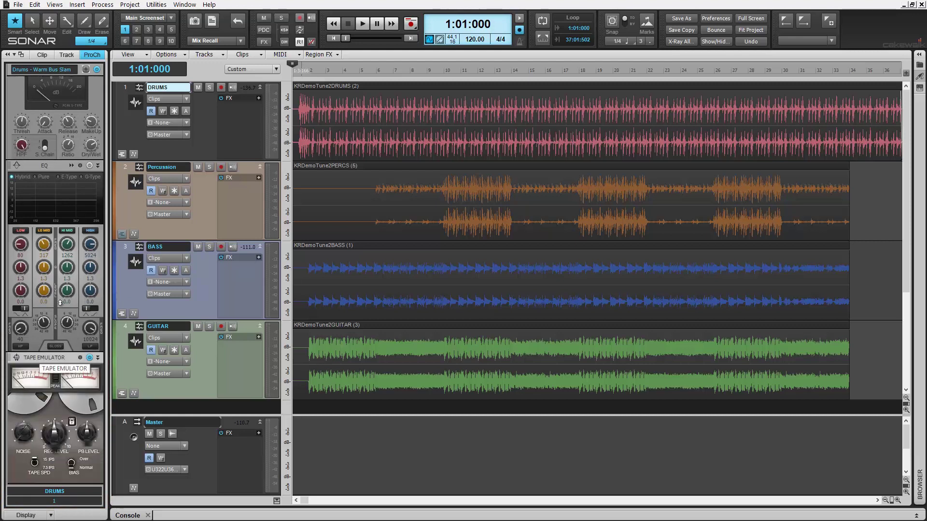
{"action": "left_click_drag", "start_coordinate": [54, 357], "coordinate": [62, 87]}
{"action": "left_click_drag", "start_coordinate": [56, 196], "coordinate": [63, 397]}
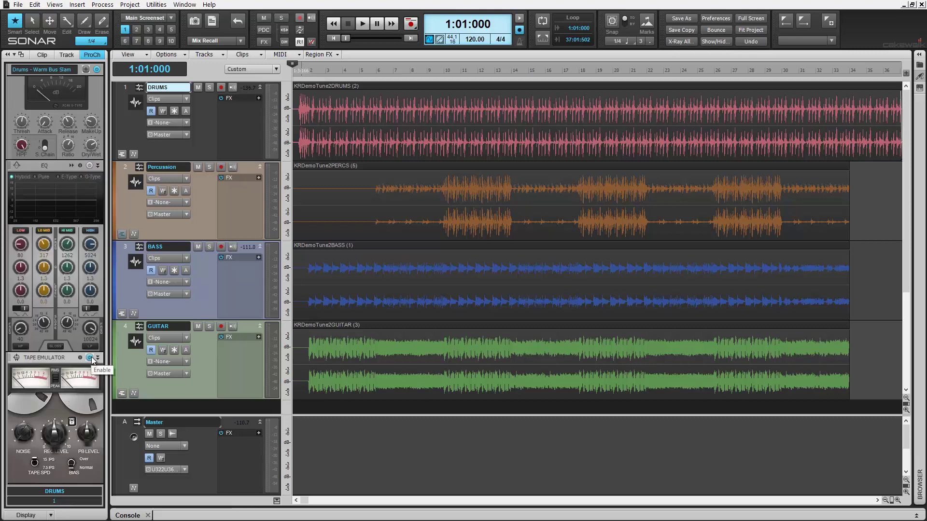
{"action": "left_click", "coordinate": [98, 358]}
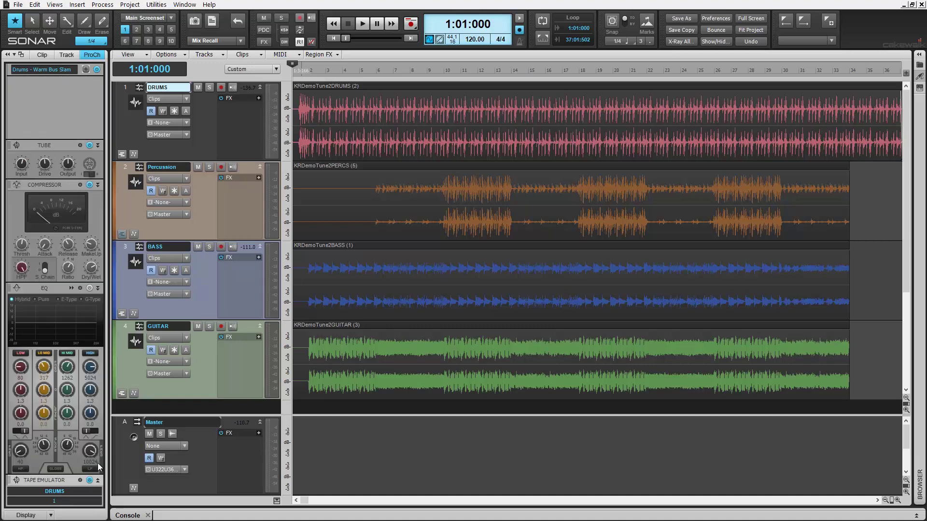
{"action": "left_click", "coordinate": [98, 481]}
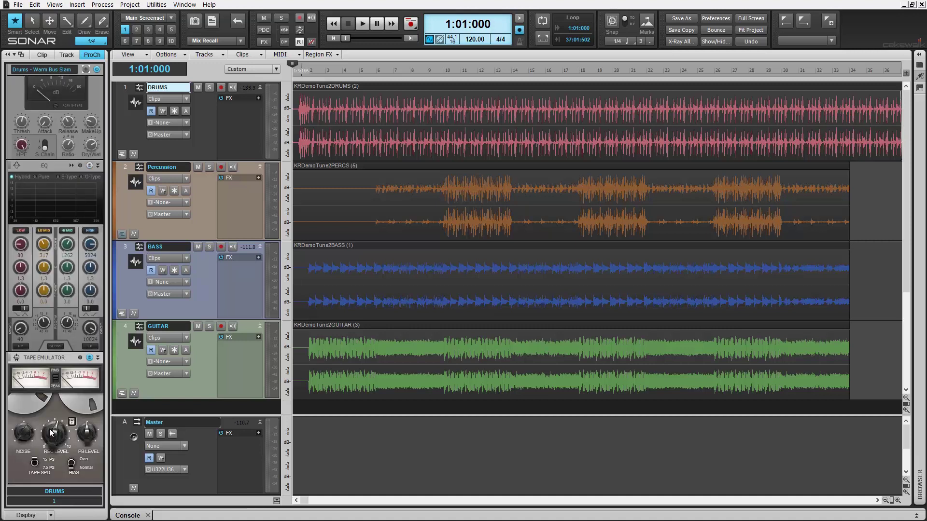
Step: Select the Master bus and load the 'Master Bus - Compression (Light)' preset
{"action": "left_click", "coordinate": [134, 455]}
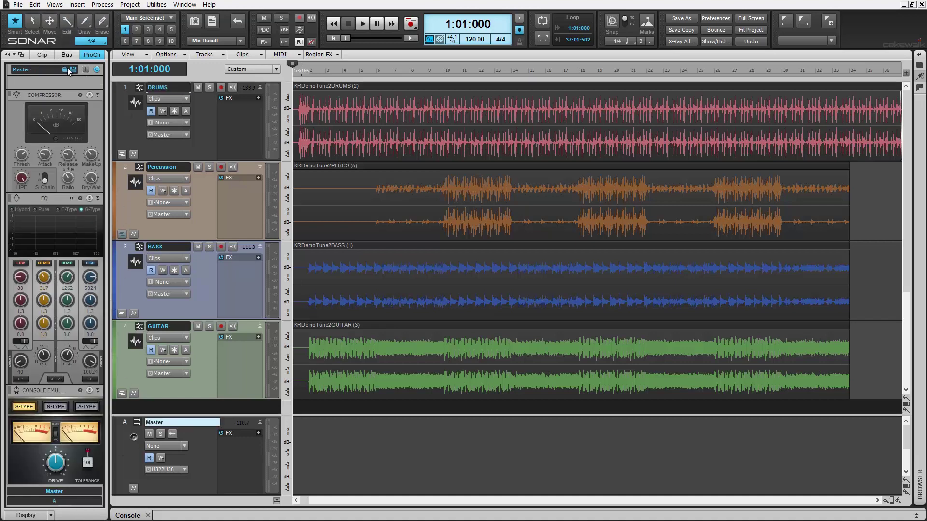
{"action": "left_click", "coordinate": [69, 71]}
{"action": "left_click", "coordinate": [507, 288]}
{"action": "scroll", "coordinate": [516, 292], "scroll_direction": "down", "scroll_amount": 4}
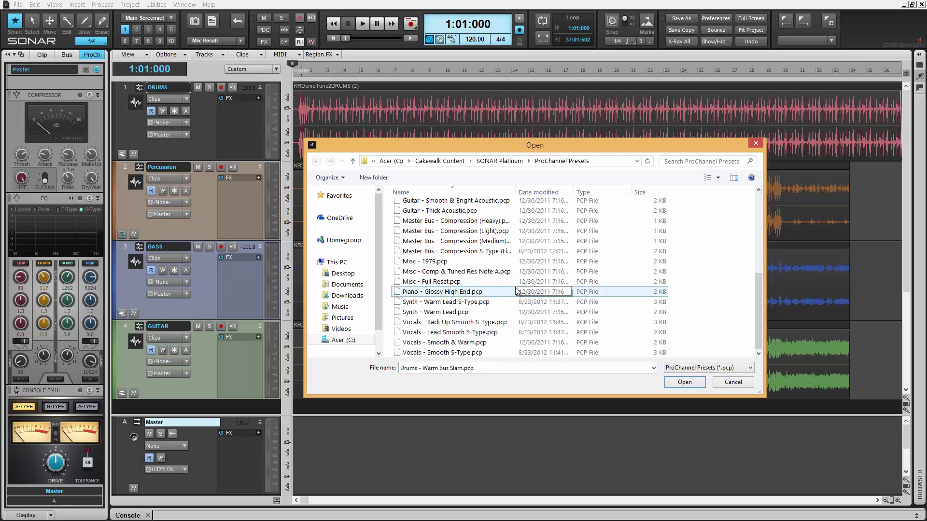
{"action": "scroll", "coordinate": [477, 290], "scroll_direction": "up", "scroll_amount": 1}
{"action": "left_click", "coordinate": [441, 255]}
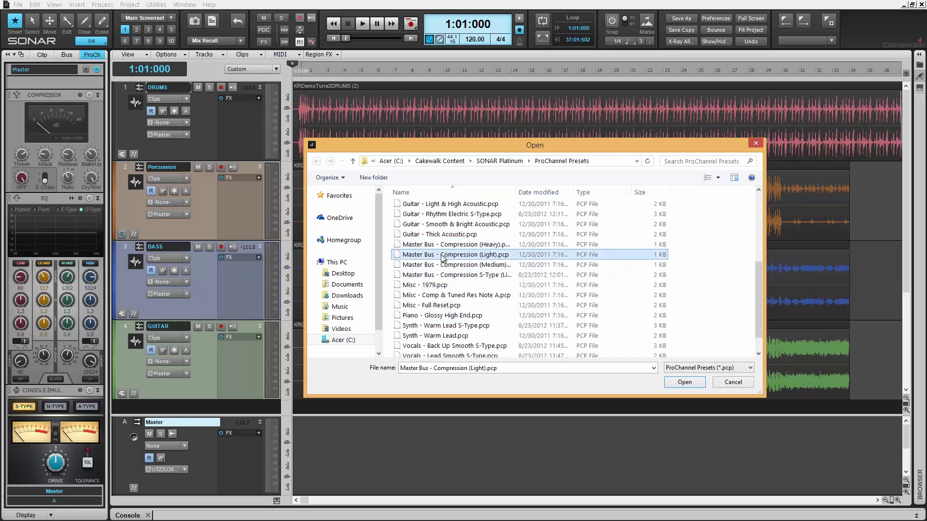
{"action": "double_click", "coordinate": [441, 255]}
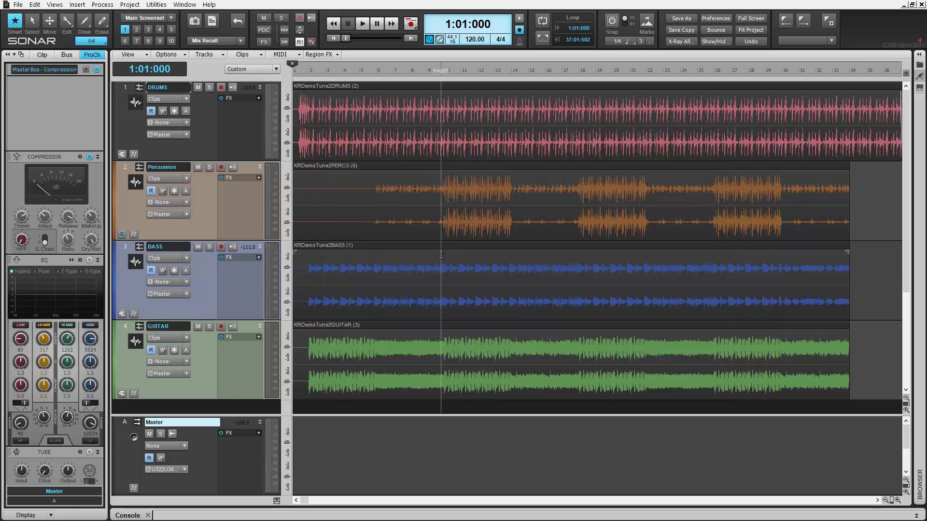
Step: Review the Percussion, Bass and Guitar chains, ending on Drums with its Tape Emulator
{"action": "left_click", "coordinate": [128, 131]}
{"action": "left_click", "coordinate": [139, 227]}
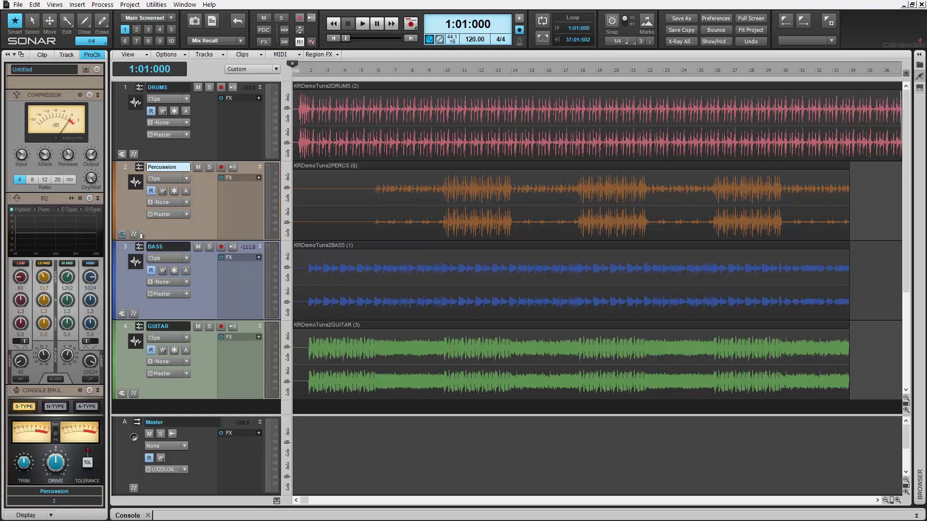
{"action": "left_click", "coordinate": [135, 284]}
{"action": "left_click", "coordinate": [137, 360]}
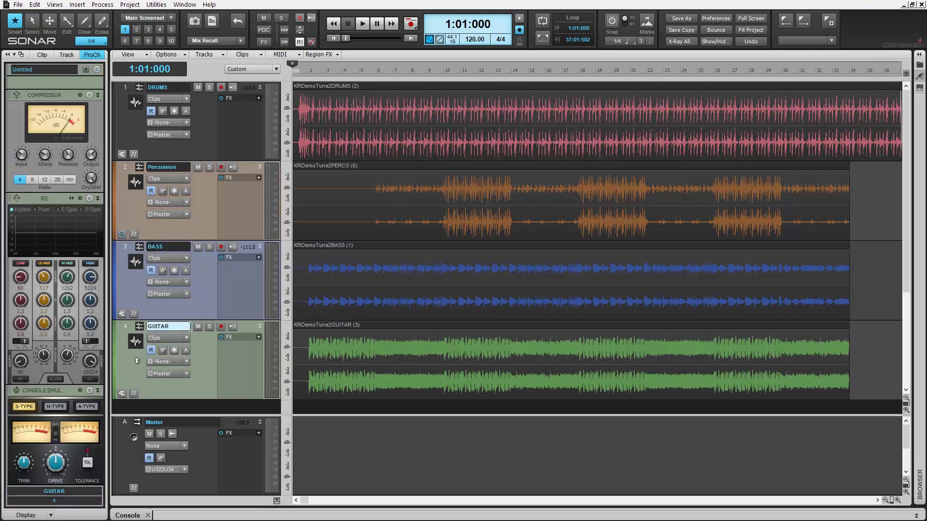
{"action": "left_click", "coordinate": [132, 213]}
{"action": "left_click", "coordinate": [132, 130]}
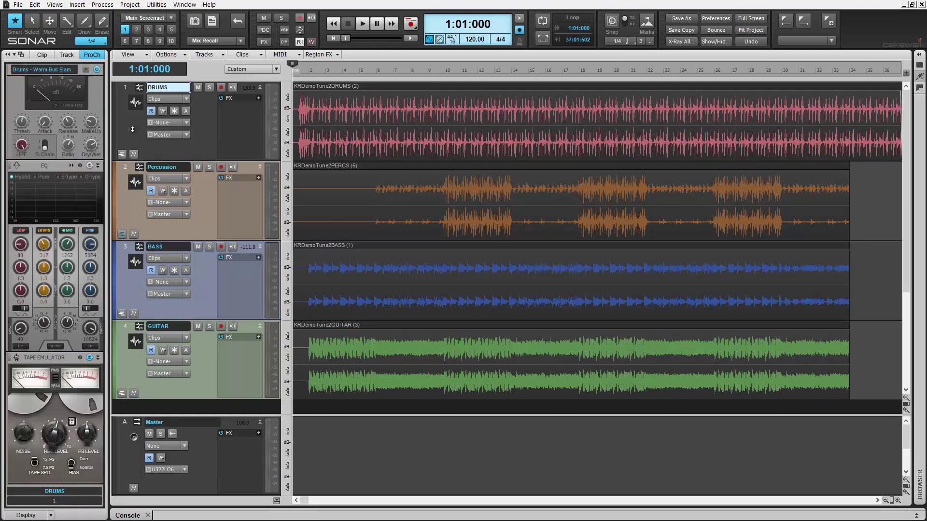
Step: Switch the main view to the Console mixer with Alt+2
{"action": "left_click", "coordinate": [98, 69]}
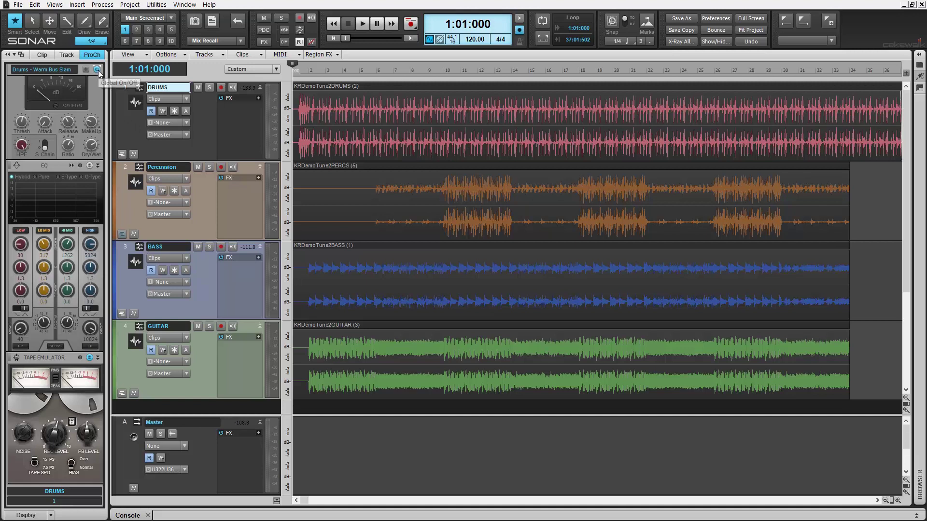
{"action": "key", "text": "alt+2"}
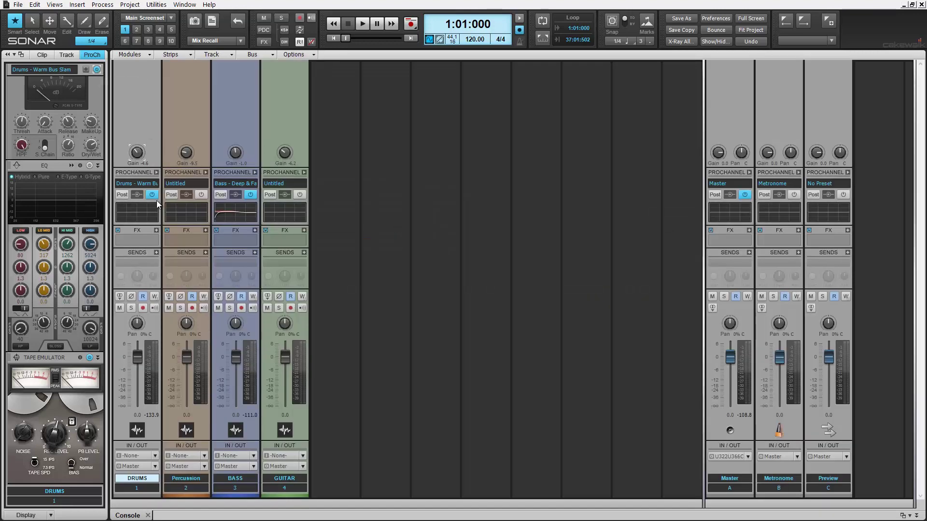
Step: Power on Guitar's ProChannel and expand the Guitar, Bass, Percussion and Drums chains
{"action": "left_click", "coordinate": [300, 195]}
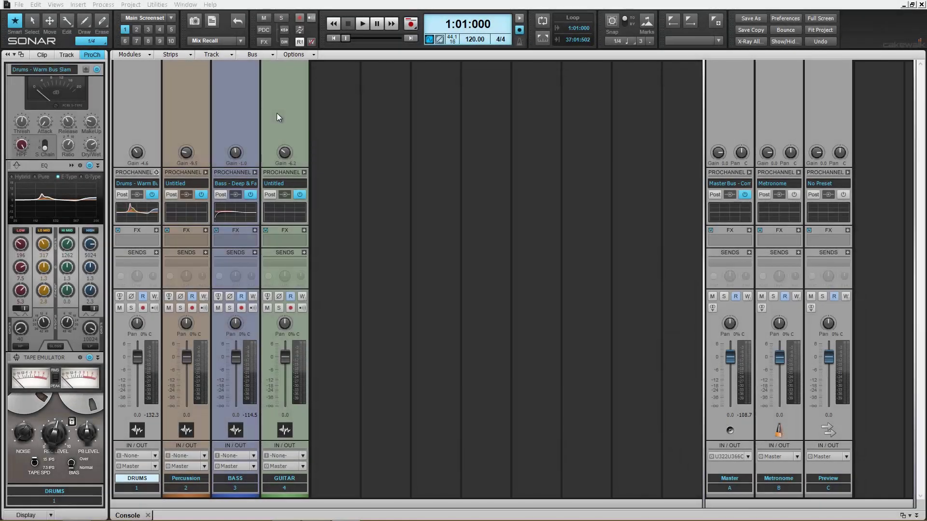
{"action": "left_click", "coordinate": [304, 173]}
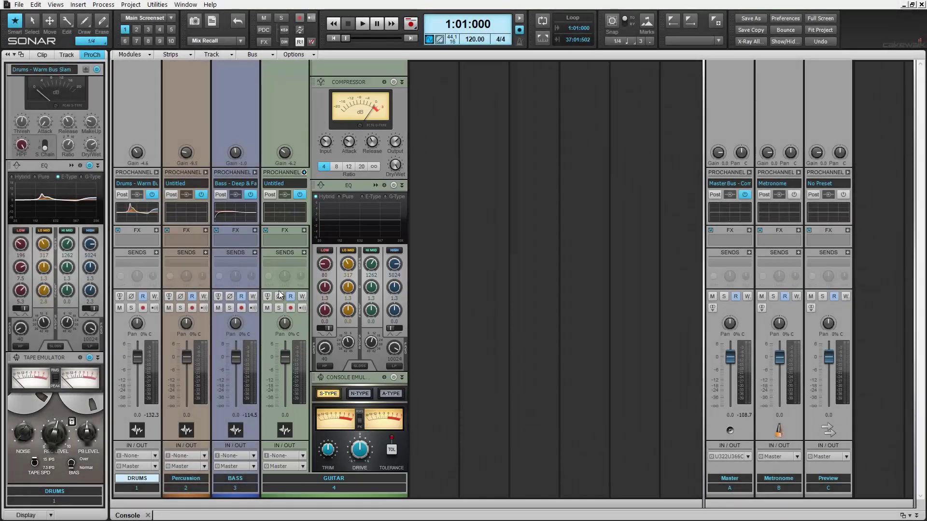
{"action": "left_click", "coordinate": [255, 172]}
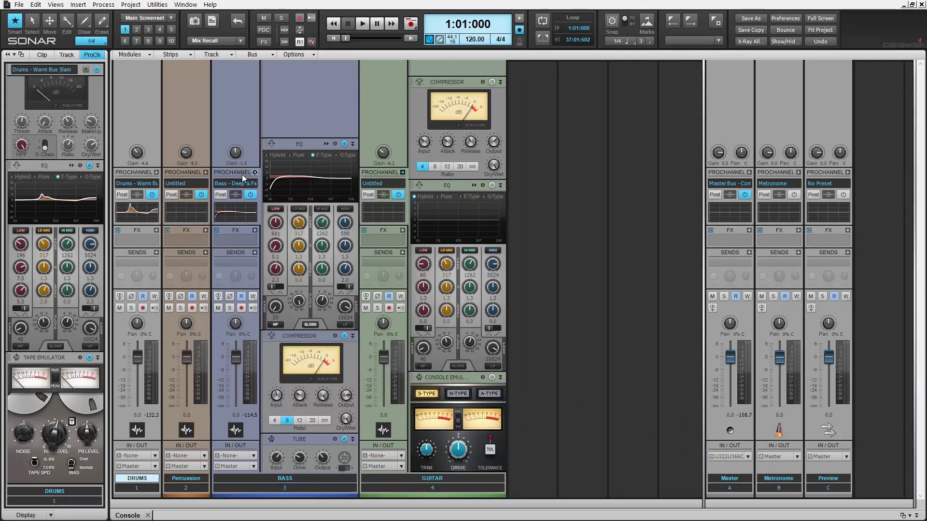
{"action": "left_click", "coordinate": [205, 173]}
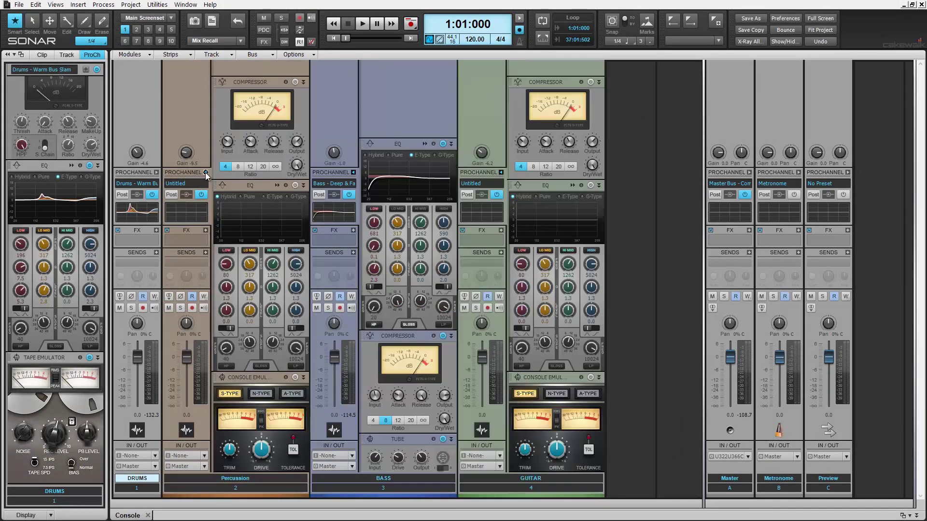
{"action": "left_click", "coordinate": [157, 174]}
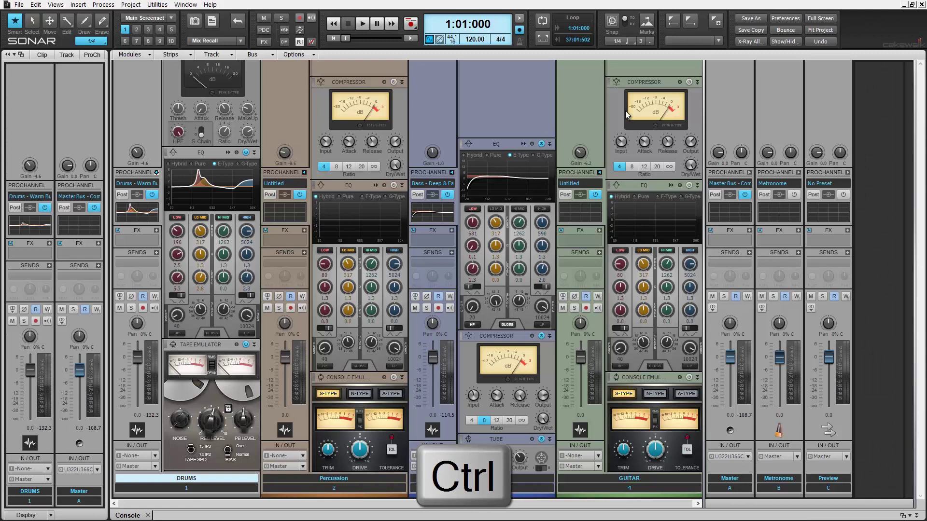
Step: Collapse all ProChannel chains together and open the Drums EQ in a larger window
{"action": "left_click", "coordinate": [157, 174], "text": "ctrl"}
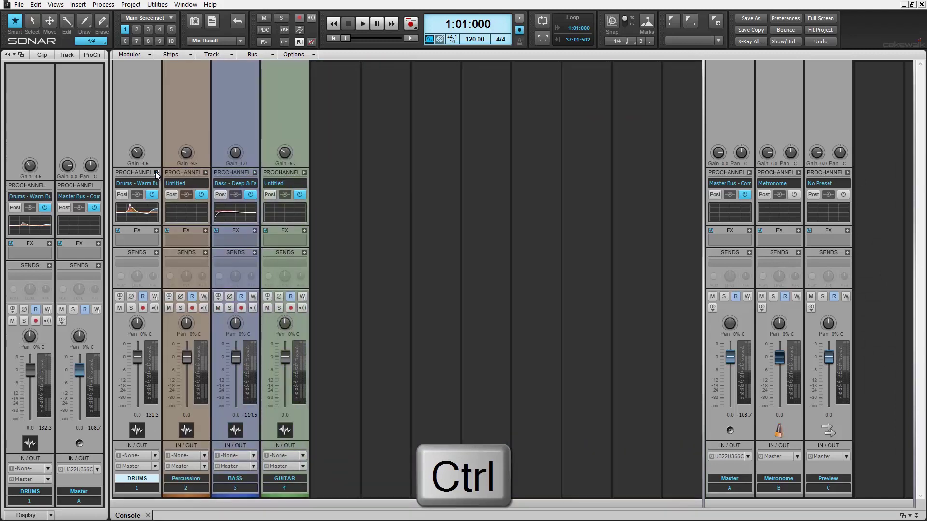
{"action": "left_click", "coordinate": [157, 174], "text": "ctrl"}
{"action": "left_click", "coordinate": [157, 174], "text": "ctrl"}
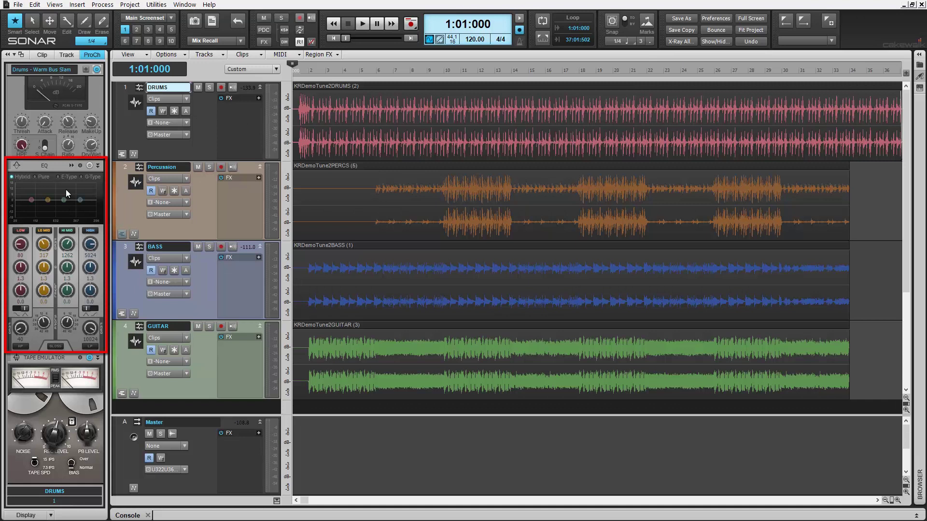
{"action": "left_click", "coordinate": [72, 165]}
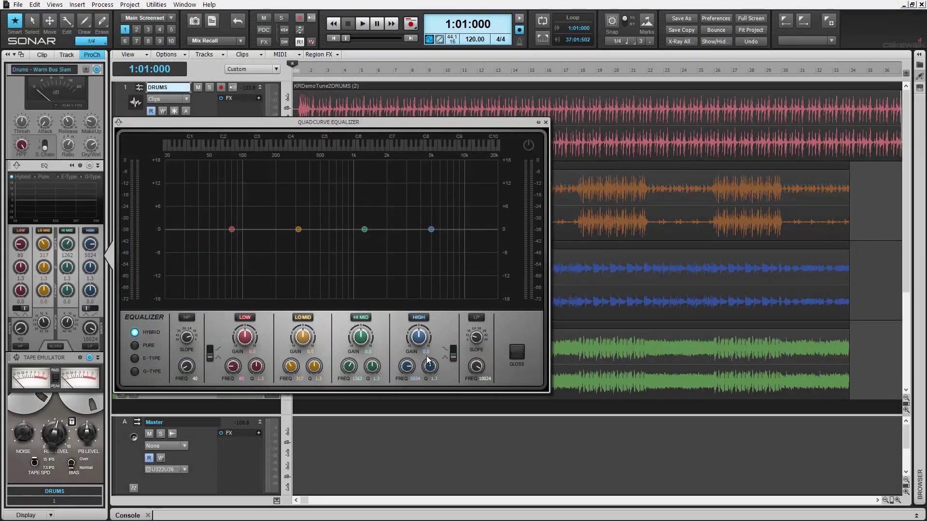
Step: Start playback, enable the Drums EQ module and open its large window
{"action": "left_click", "coordinate": [363, 24]}
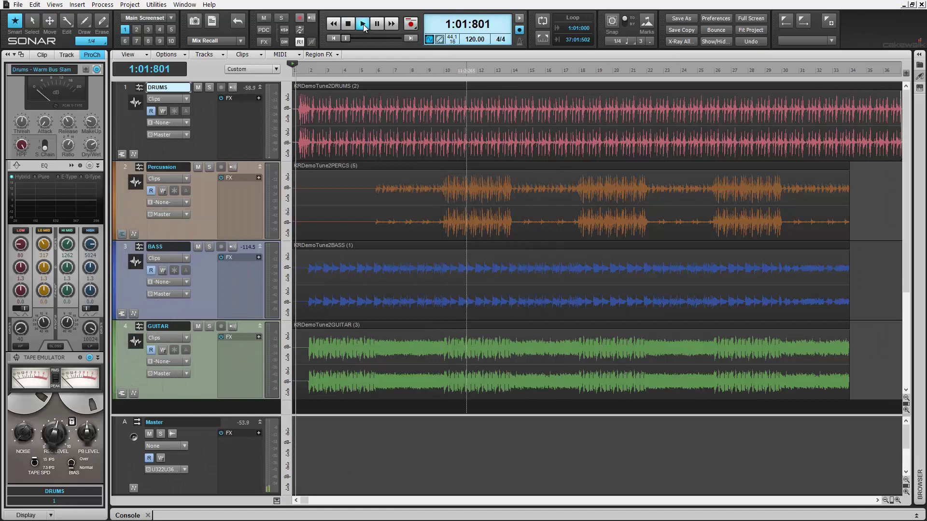
{"action": "left_click", "coordinate": [90, 166]}
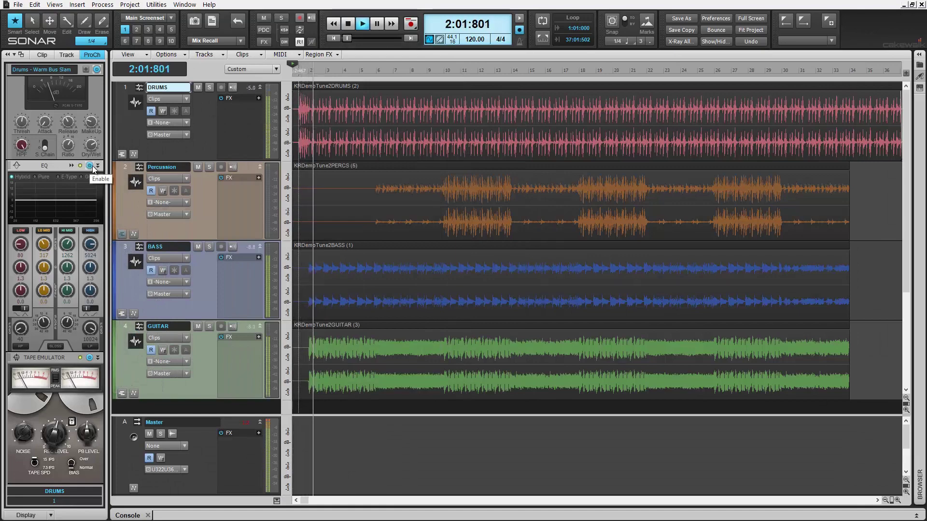
{"action": "left_click", "coordinate": [72, 167]}
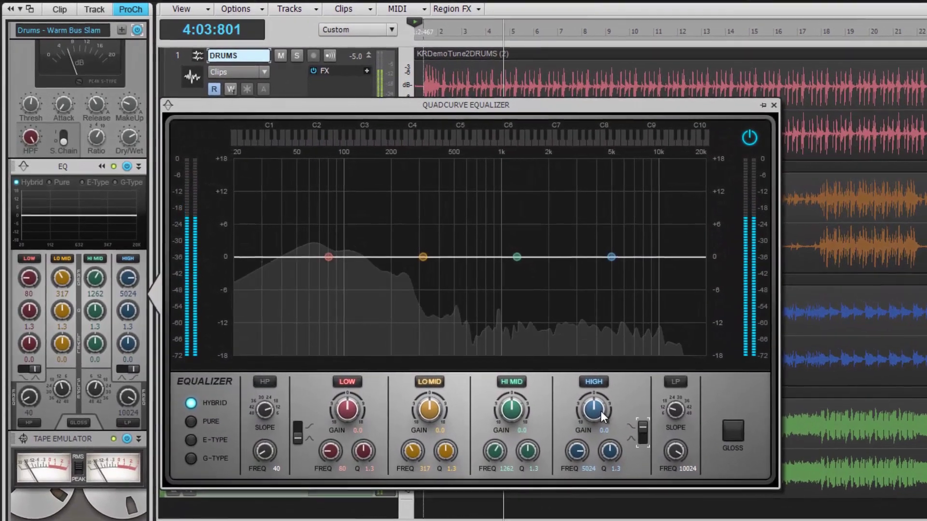
Step: Lift the high shelf about 2.3 dB, boost the low band near 196 Hz, and select E-Type mode
{"action": "left_click_drag", "start_coordinate": [600, 411], "coordinate": [598, 409]}
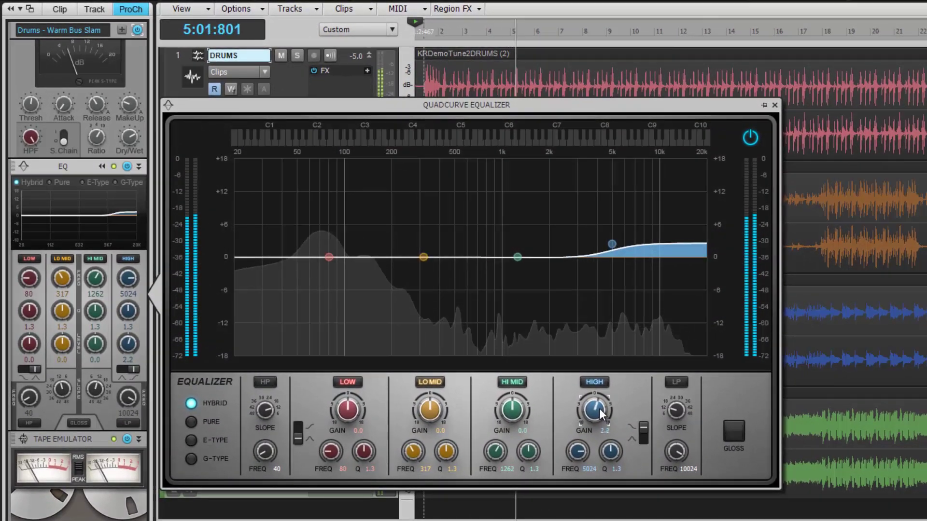
{"action": "left_click_drag", "start_coordinate": [360, 451], "coordinate": [351, 397]}
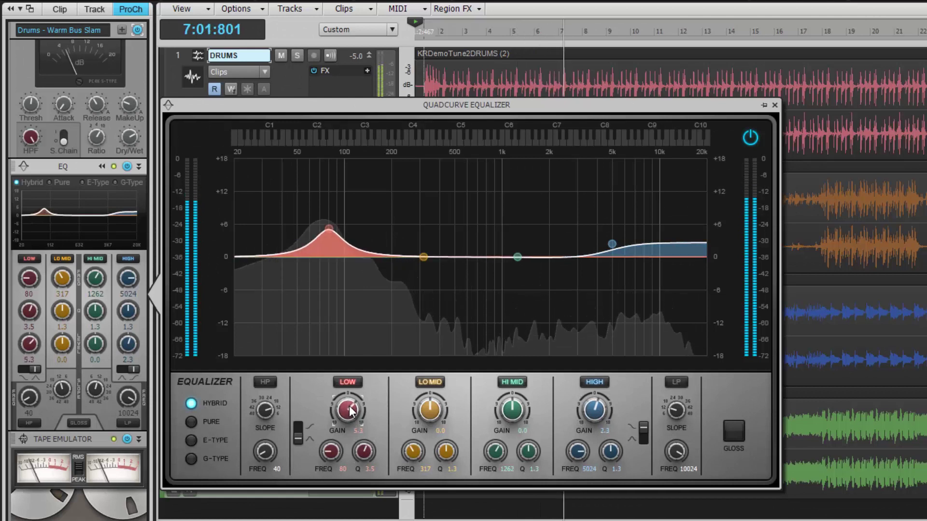
{"action": "left_click_drag", "start_coordinate": [364, 449], "coordinate": [359, 416]}
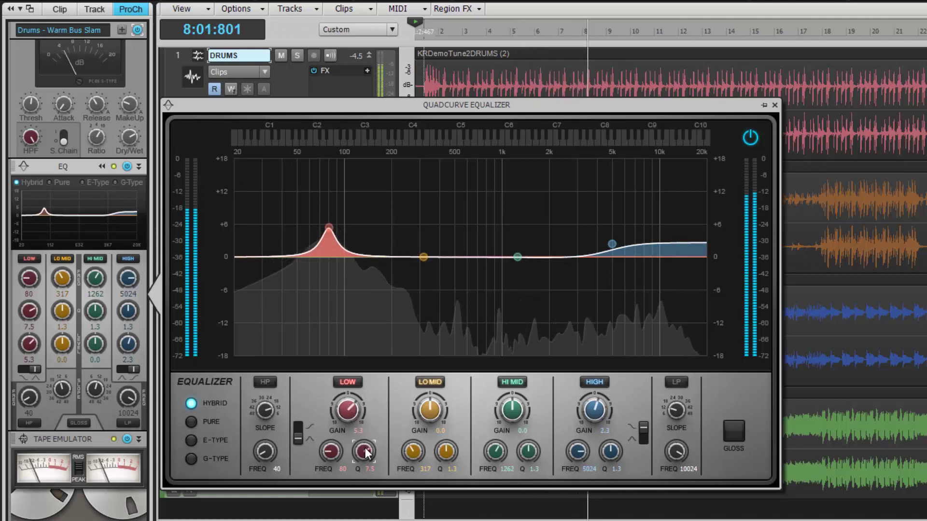
{"action": "left_click_drag", "start_coordinate": [318, 444], "coordinate": [318, 412]}
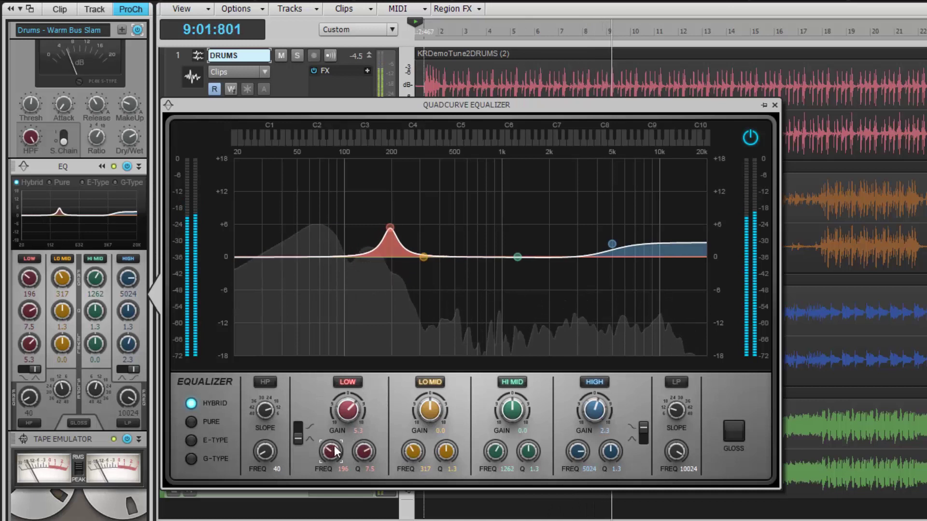
{"action": "left_click_drag", "start_coordinate": [433, 421], "coordinate": [433, 414]}
{"action": "scroll", "coordinate": [432, 413], "scroll_direction": "up", "scroll_amount": 3}
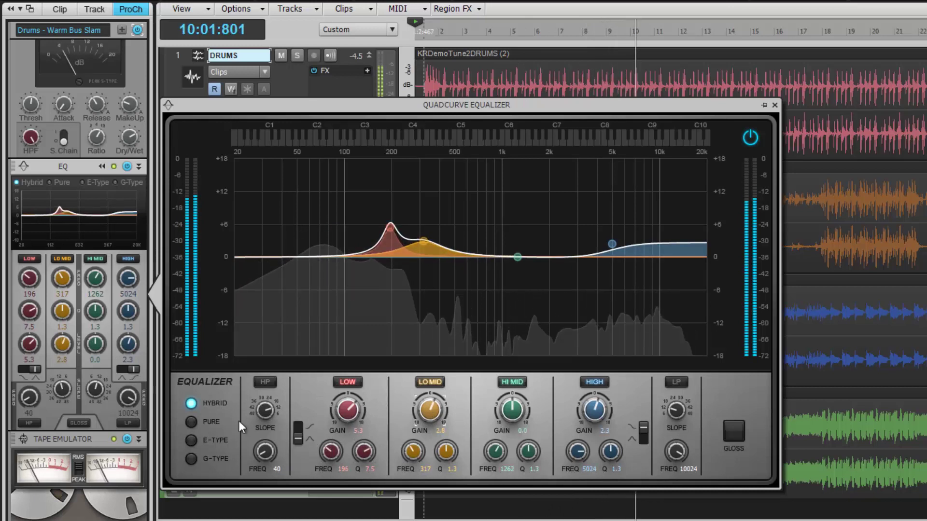
{"action": "left_click", "coordinate": [212, 423]}
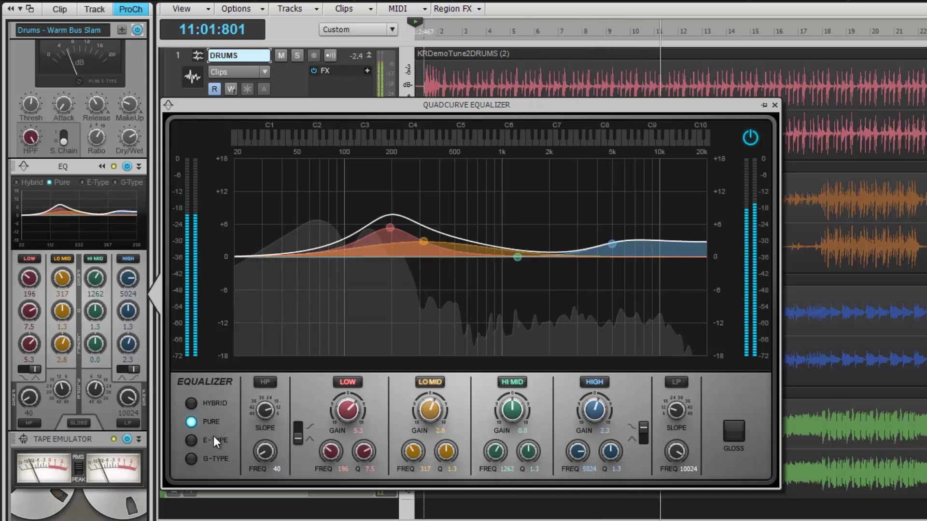
{"action": "left_click", "coordinate": [214, 436]}
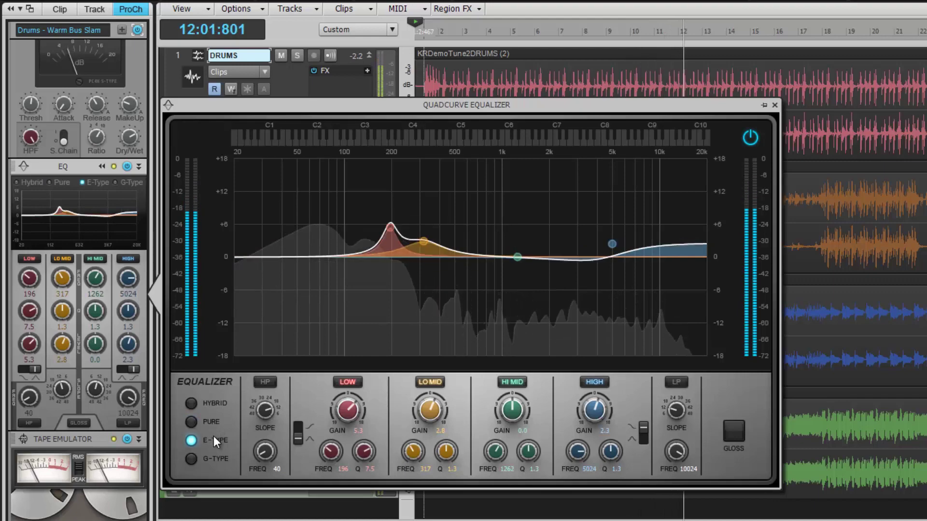
Step: Close the Drums QuadCurve Equalizer window, keeping its 196 Hz, low-mid and high boosts
{"action": "left_click", "coordinate": [774, 105]}
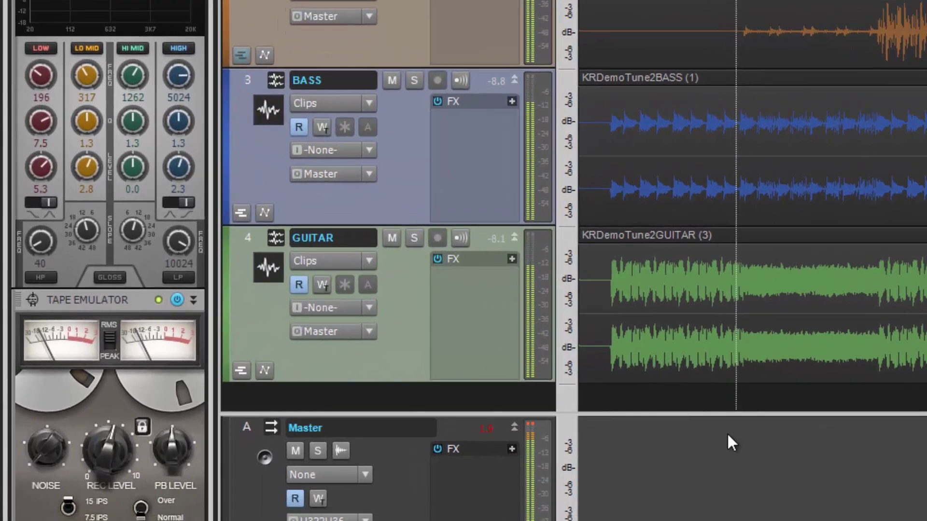